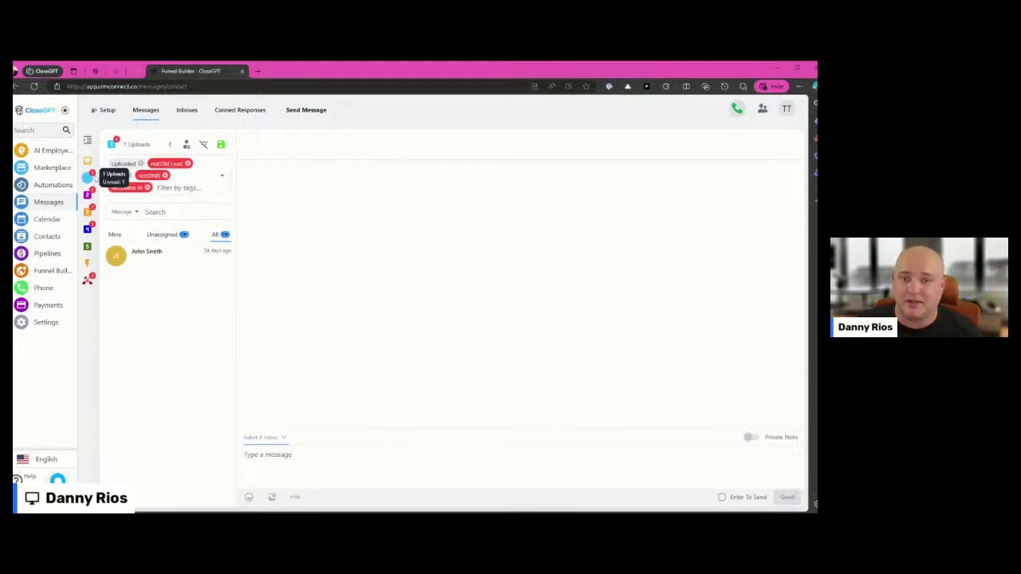
Hide and reshow the tag filters of the 1 Uploads bucket, and open the conversation with its listed contact
{"action": "left_click", "coordinate": [205, 146]}
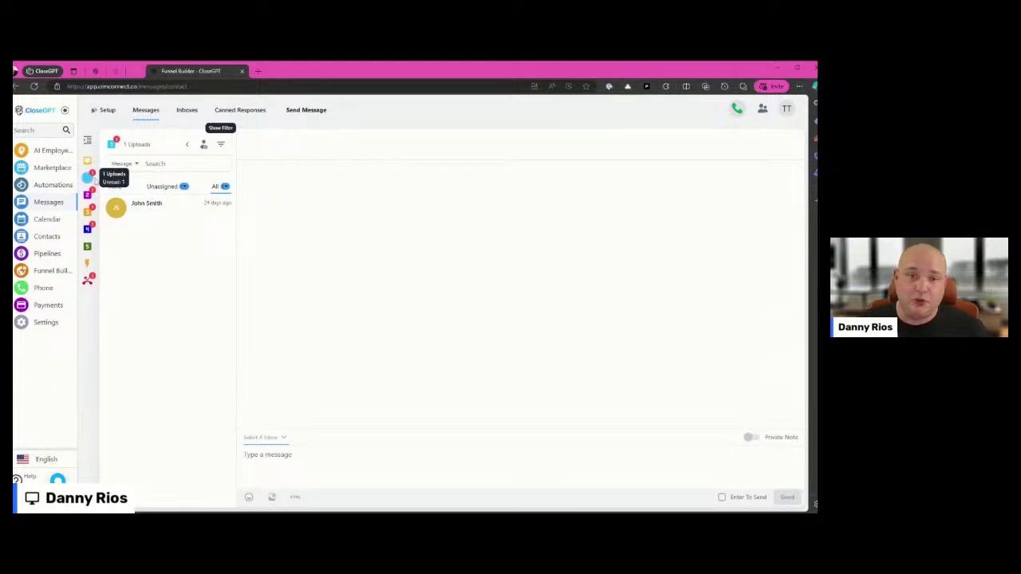
{"action": "left_click", "coordinate": [223, 145]}
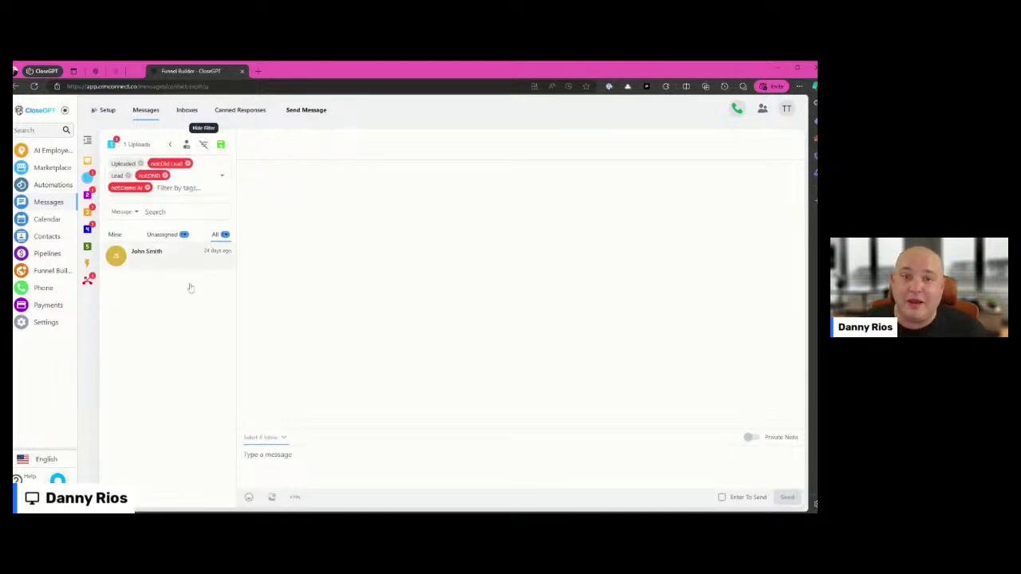
{"action": "left_click", "coordinate": [150, 260]}
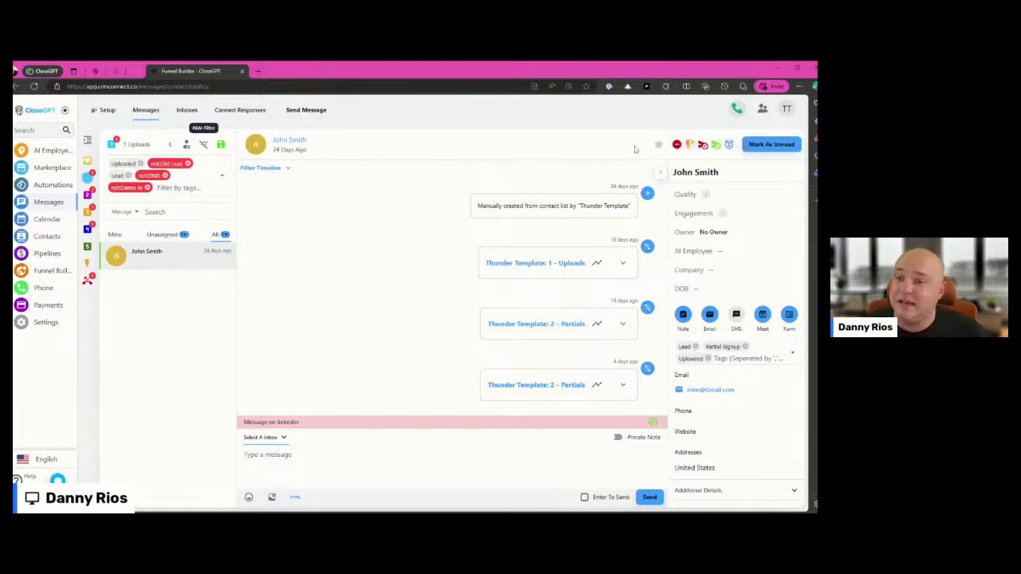
Look through smart buckets 2 to 4 and open the contact's conversation from all conversations in 2 Partial Signup
{"action": "left_click", "coordinate": [88, 197]}
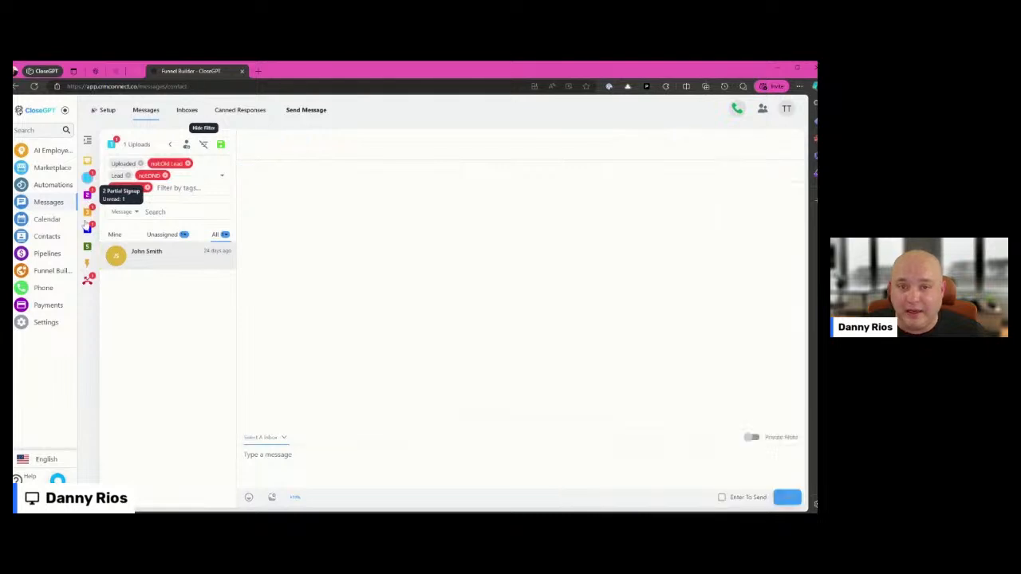
{"action": "left_click", "coordinate": [87, 195]}
{"action": "left_click", "coordinate": [88, 212]}
{"action": "left_click", "coordinate": [88, 229]}
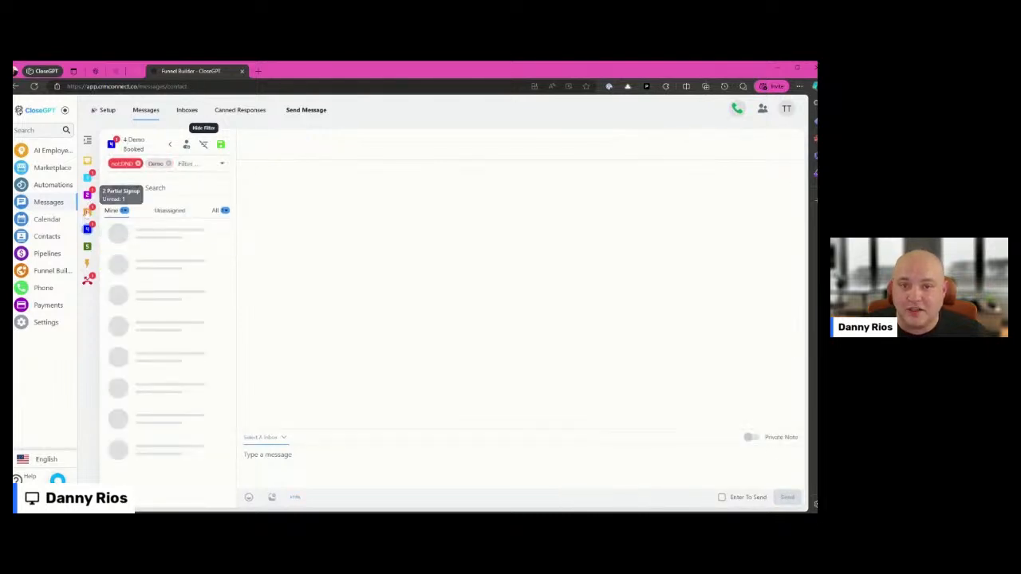
{"action": "left_click", "coordinate": [88, 212]}
{"action": "left_click", "coordinate": [88, 195]}
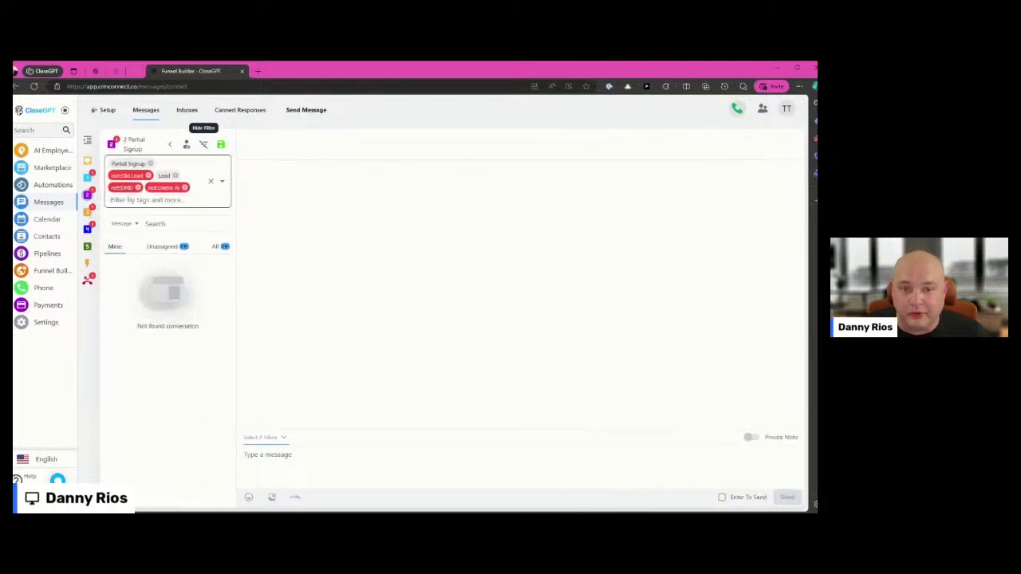
{"action": "left_click", "coordinate": [217, 246]}
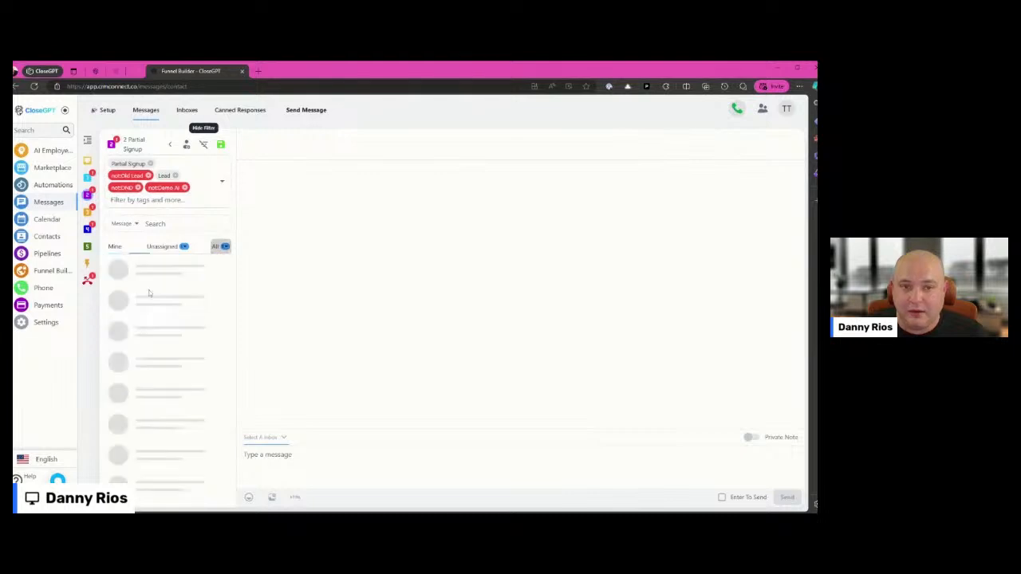
{"action": "left_click", "coordinate": [193, 264]}
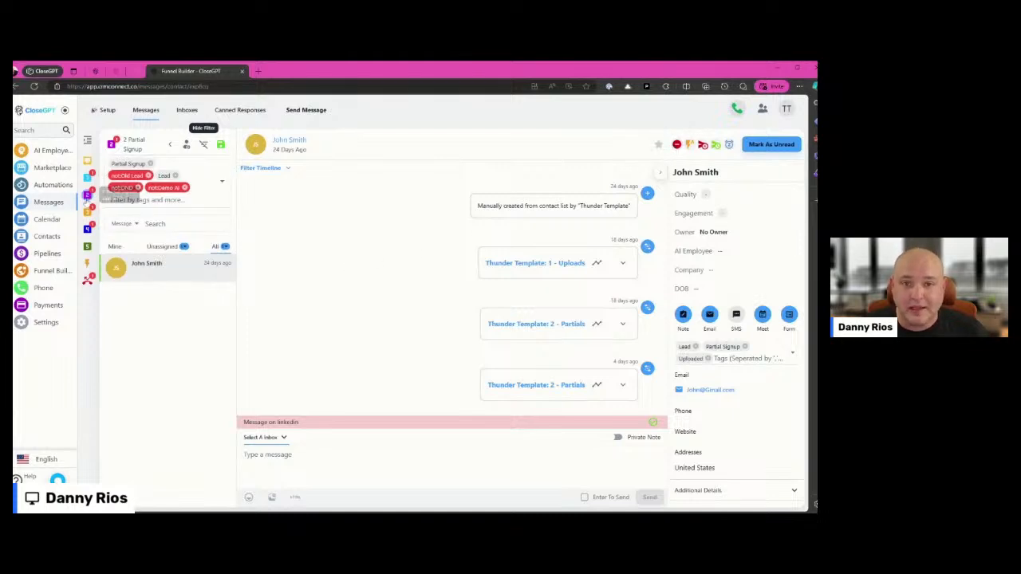
Check the 3 Demo AI bucket and reopen the contact's conversation from all conversations in 2 Partial Signup
{"action": "left_click", "coordinate": [87, 212]}
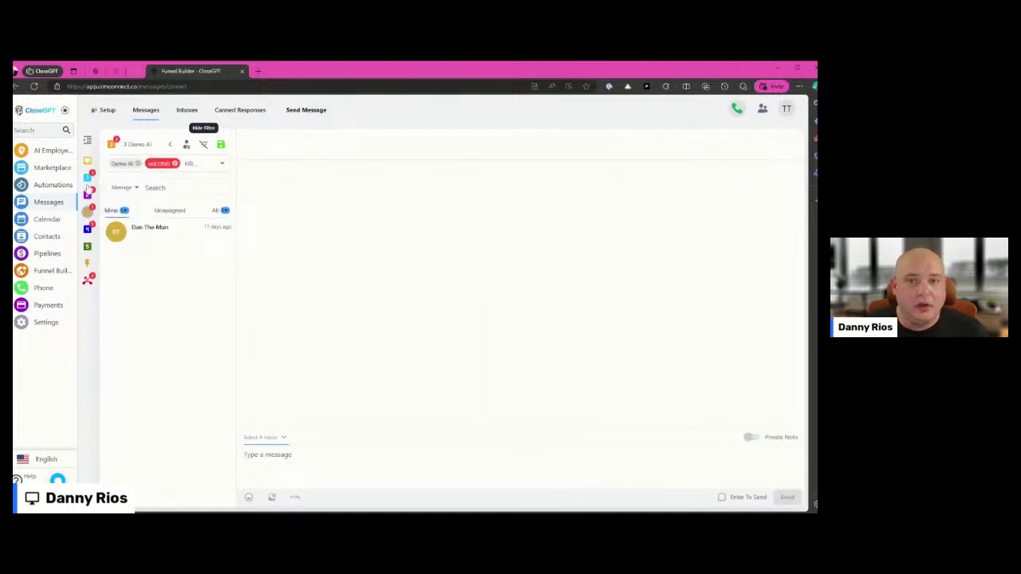
{"action": "left_click", "coordinate": [88, 195]}
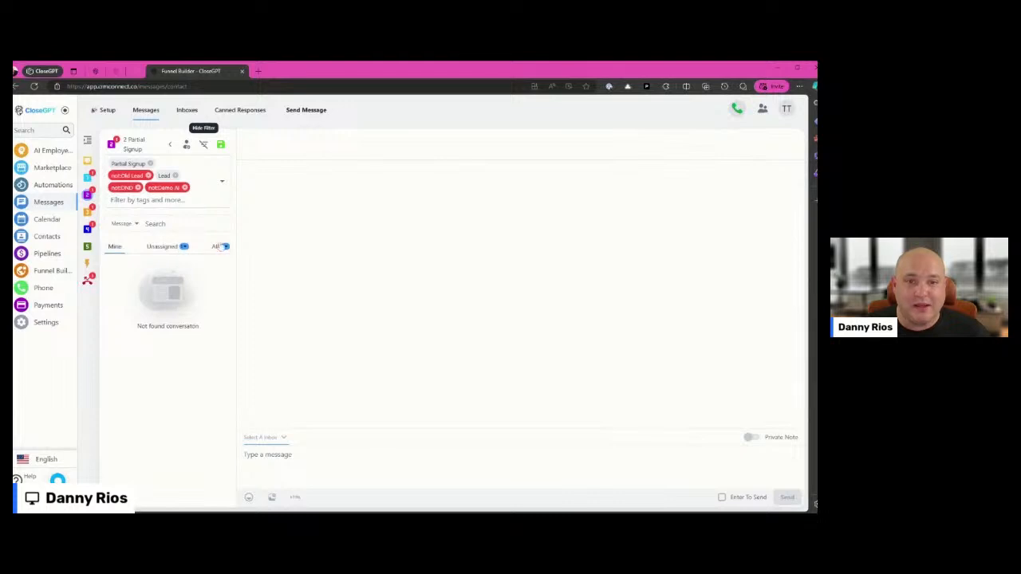
{"action": "left_click", "coordinate": [216, 247]}
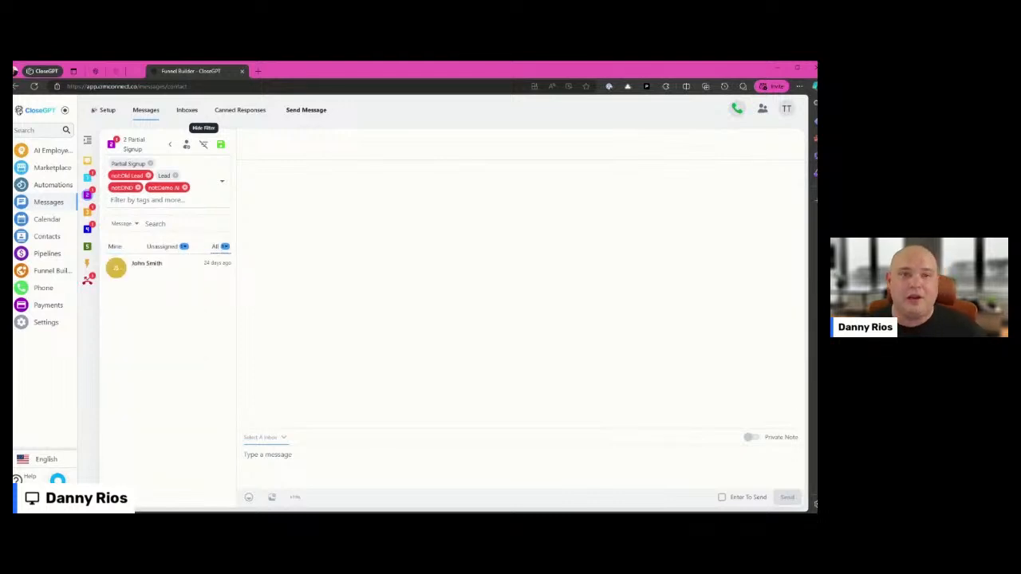
{"action": "left_click", "coordinate": [168, 264]}
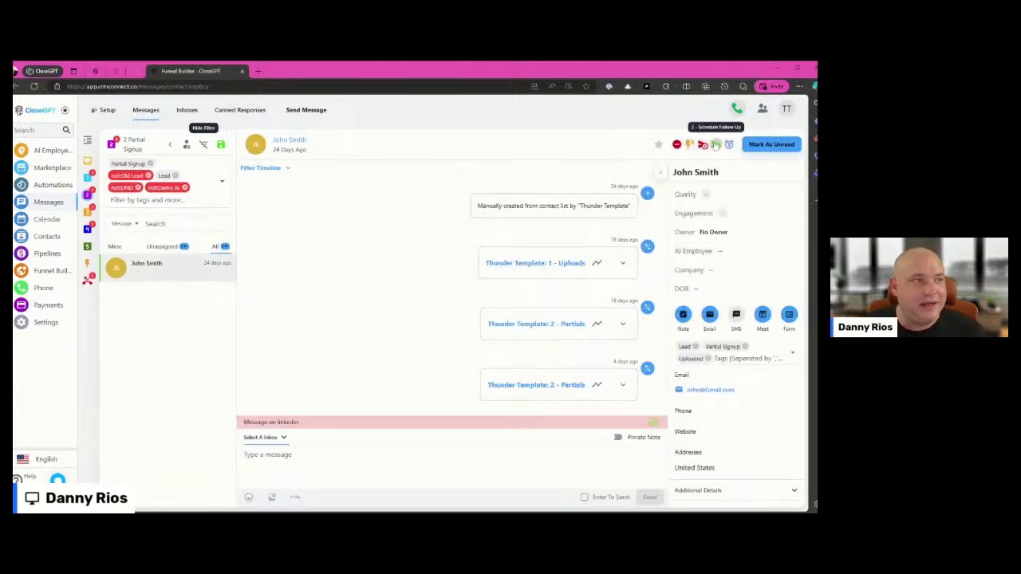
Open the 2 - Schedule Follow Up quick action form, examine its email and follow-up date fields, and close it without submitting
{"action": "left_click", "coordinate": [717, 144]}
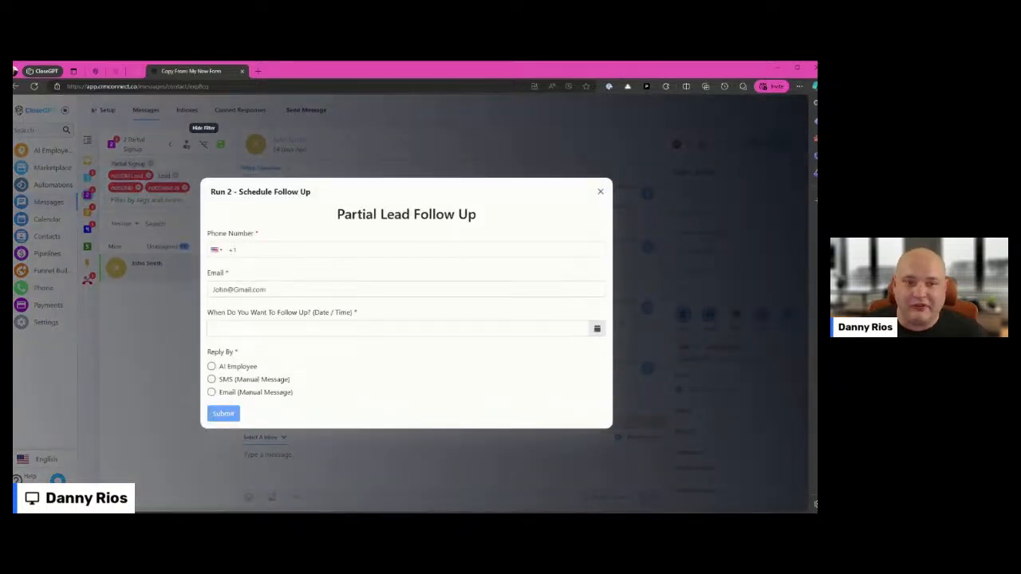
{"action": "left_click_drag", "start_coordinate": [269, 290], "coordinate": [212, 292]}
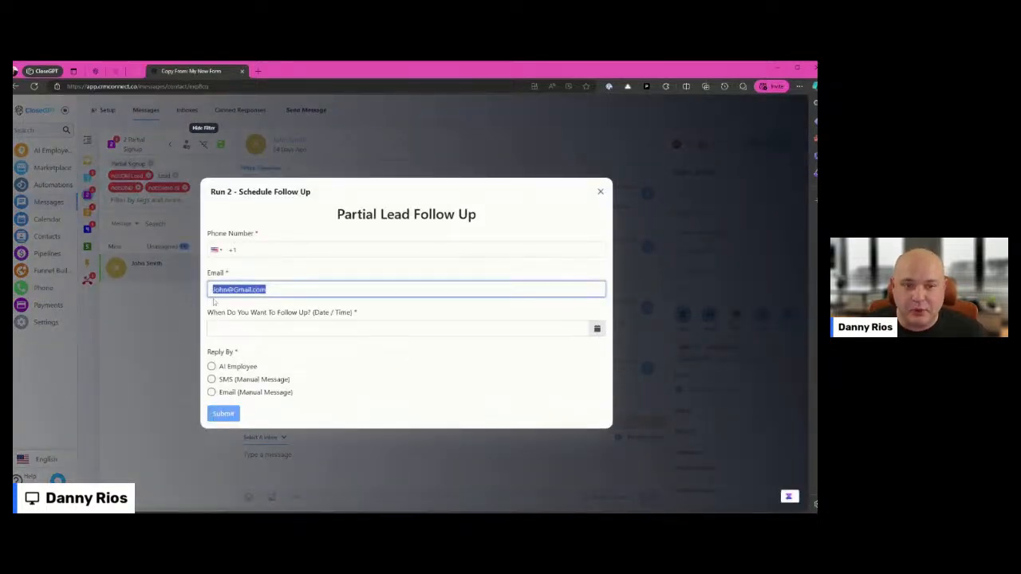
{"action": "left_click", "coordinate": [265, 327]}
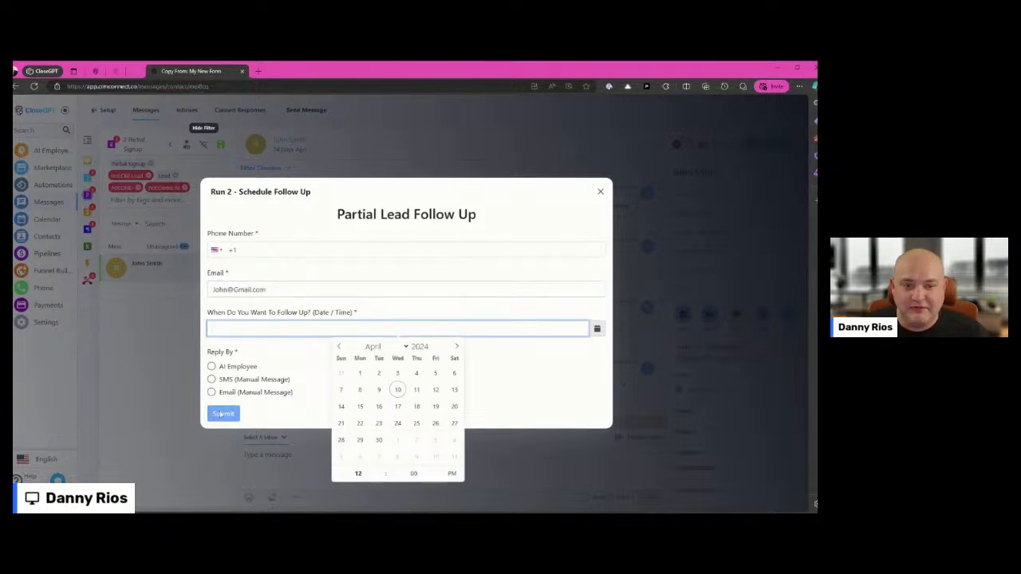
{"action": "left_click", "coordinate": [601, 192]}
Open the Messages settings and start creating a new chat quick action button
{"action": "left_click", "coordinate": [46, 322]}
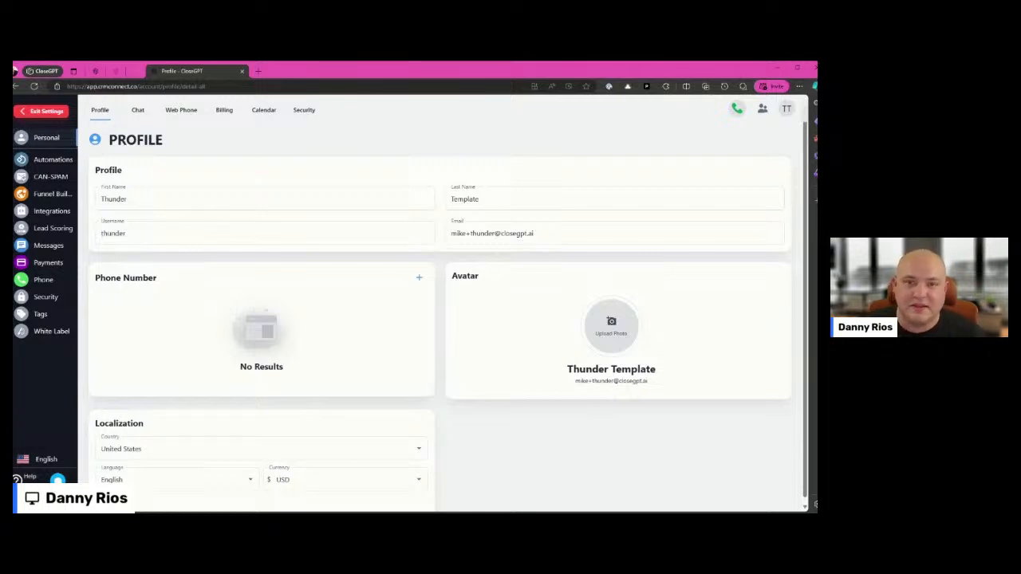
{"action": "left_click", "coordinate": [61, 246]}
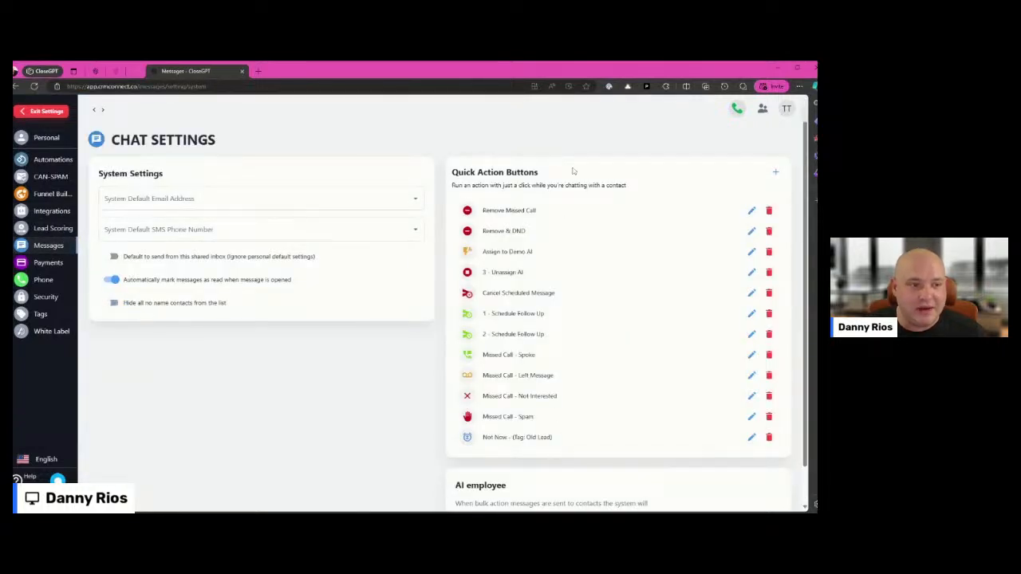
{"action": "left_click", "coordinate": [776, 174]}
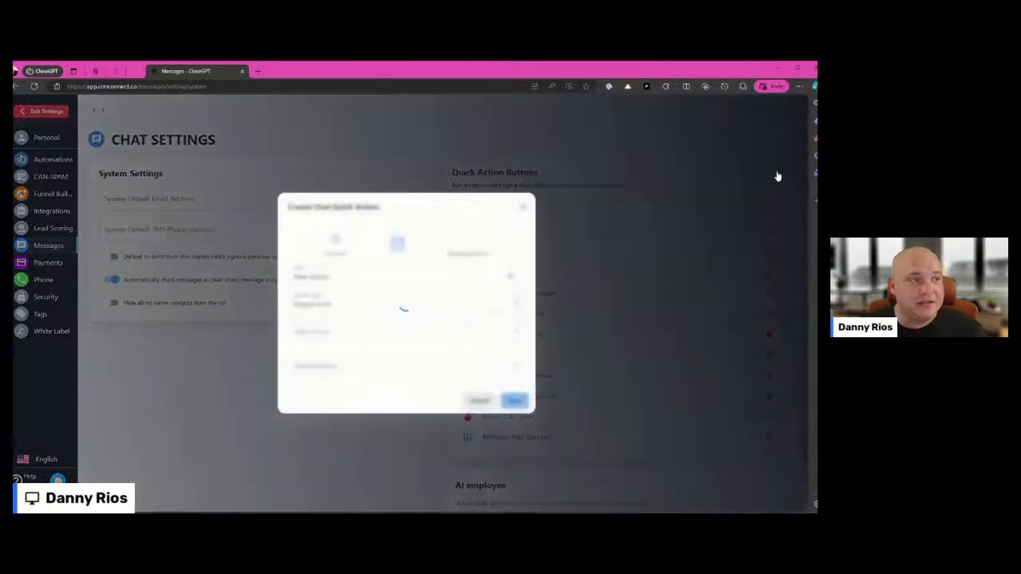
Title the new quick action "Name" and review the forms selectable for the Popup Form action type
{"action": "left_click_drag", "start_coordinate": [338, 277], "coordinate": [252, 279]}
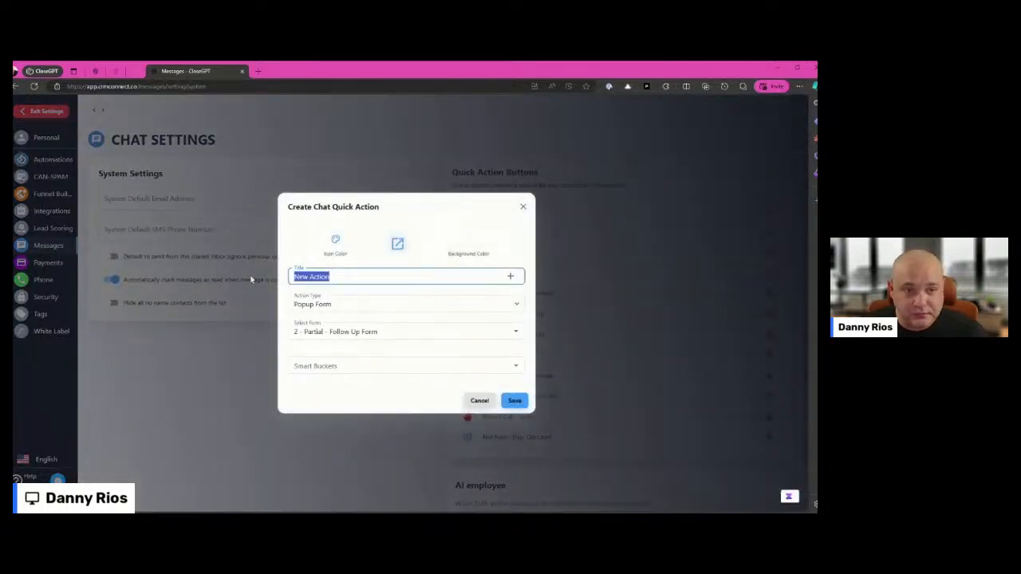
{"action": "type", "text": "Name"}
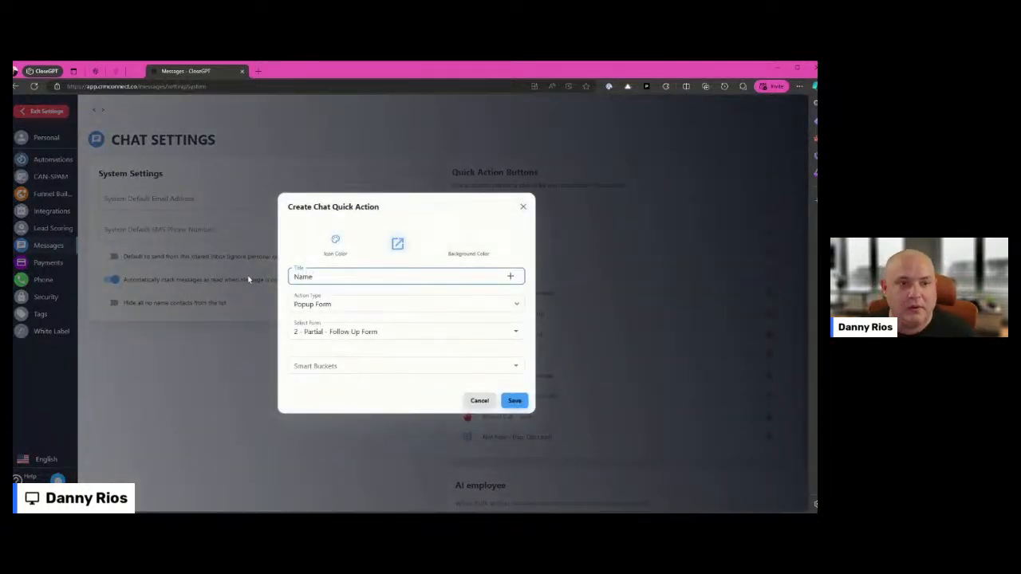
{"action": "left_click", "coordinate": [344, 304]}
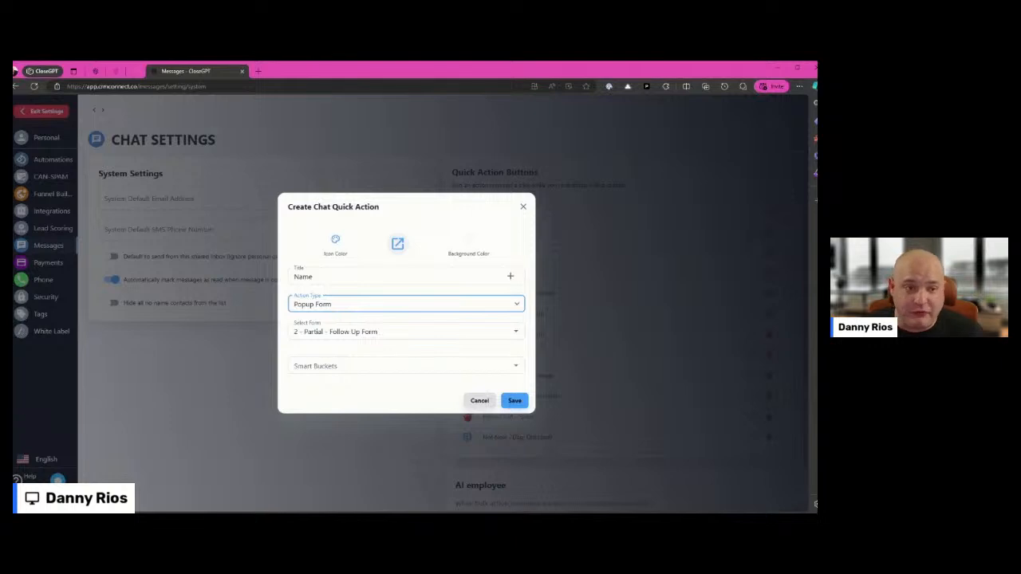
{"action": "left_click", "coordinate": [326, 332]}
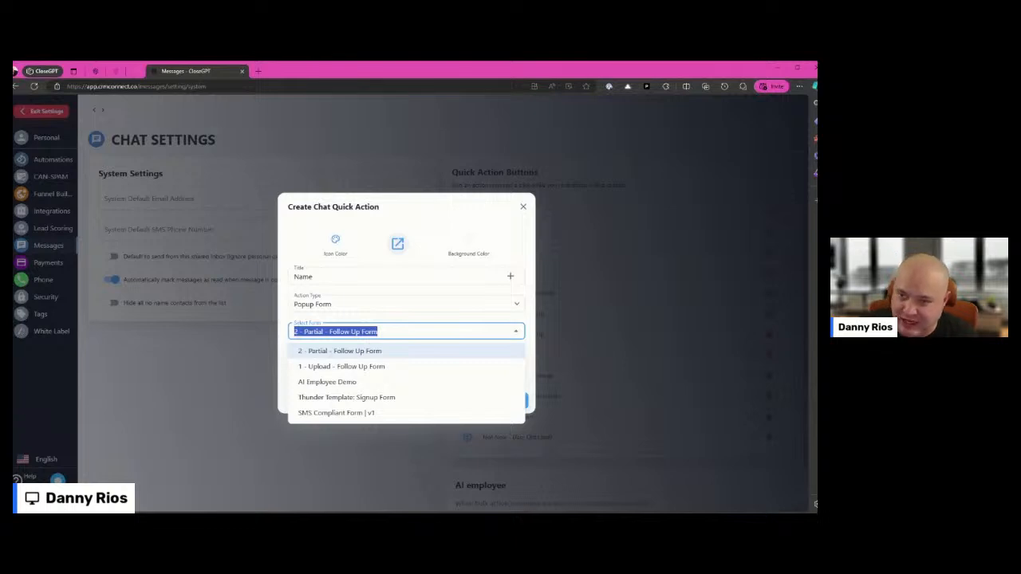
Set the new quick action's type to Run Automation and review the automations it can run
{"action": "left_click", "coordinate": [362, 306]}
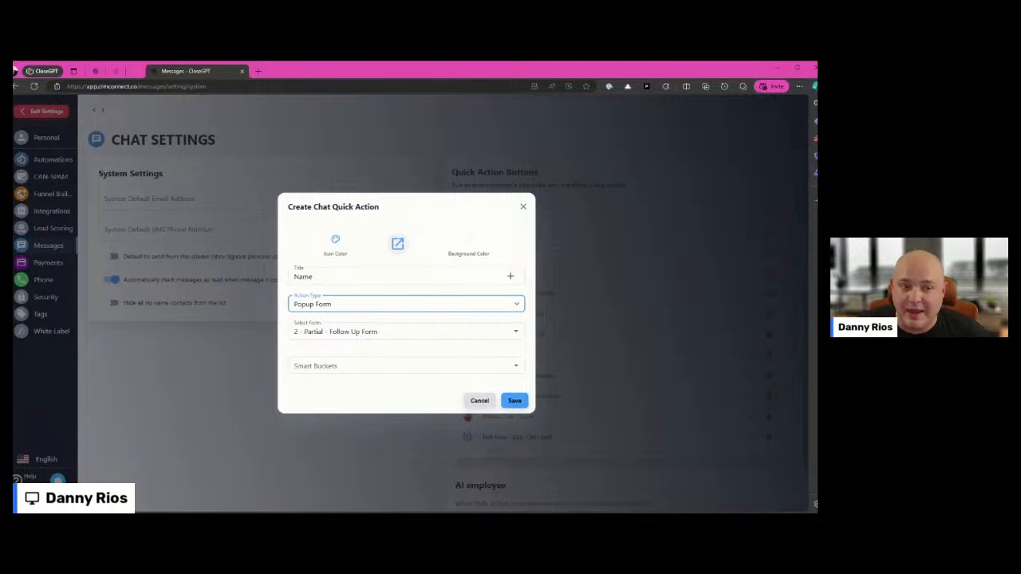
{"action": "left_click", "coordinate": [365, 329]}
{"action": "left_click", "coordinate": [365, 332]}
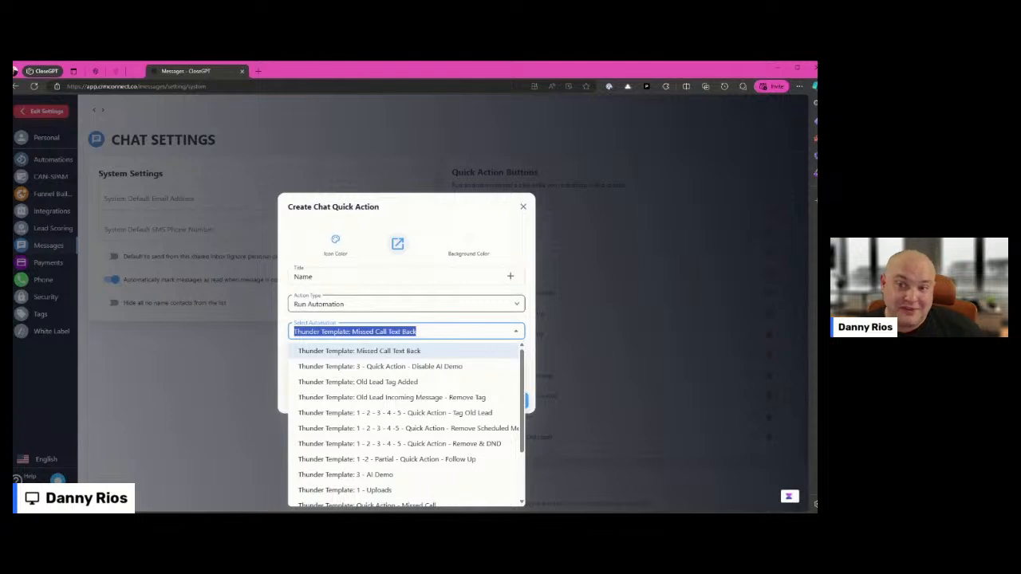
Set the new quick action's type to Load iFrame and look at the icon picker without choosing an icon
{"action": "left_click", "coordinate": [361, 307]}
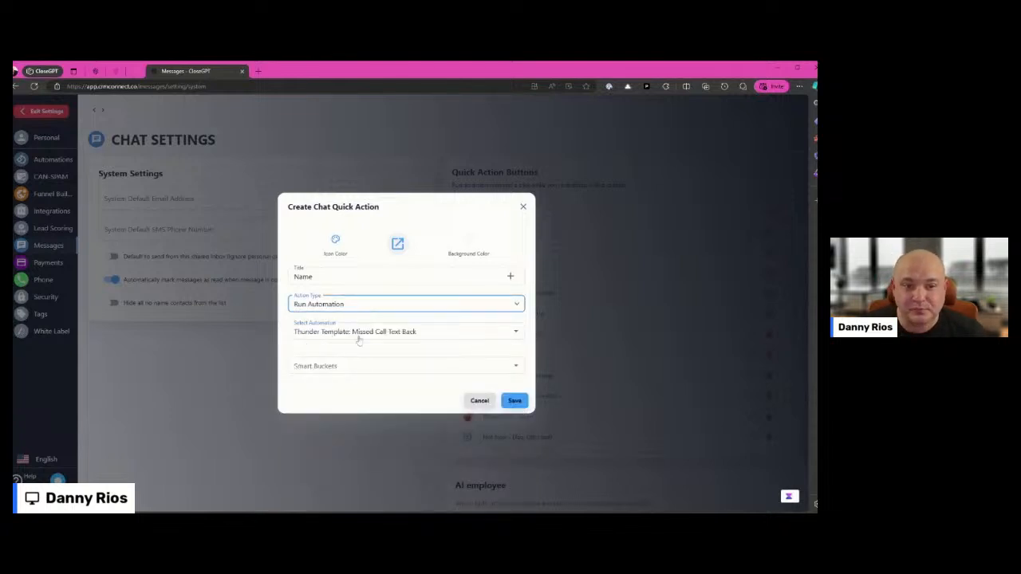
{"action": "left_click", "coordinate": [359, 338]}
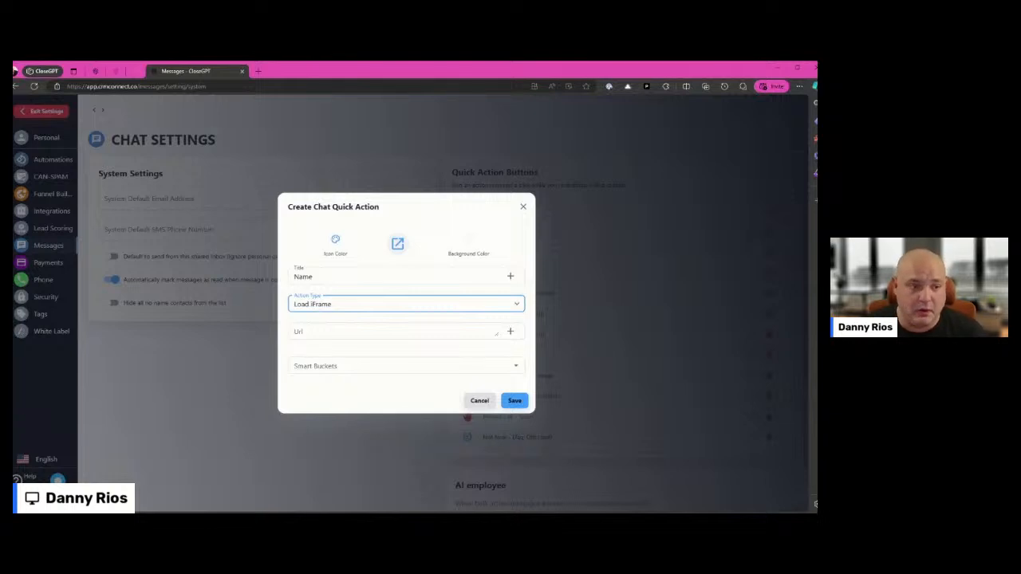
{"action": "left_click", "coordinate": [398, 244]}
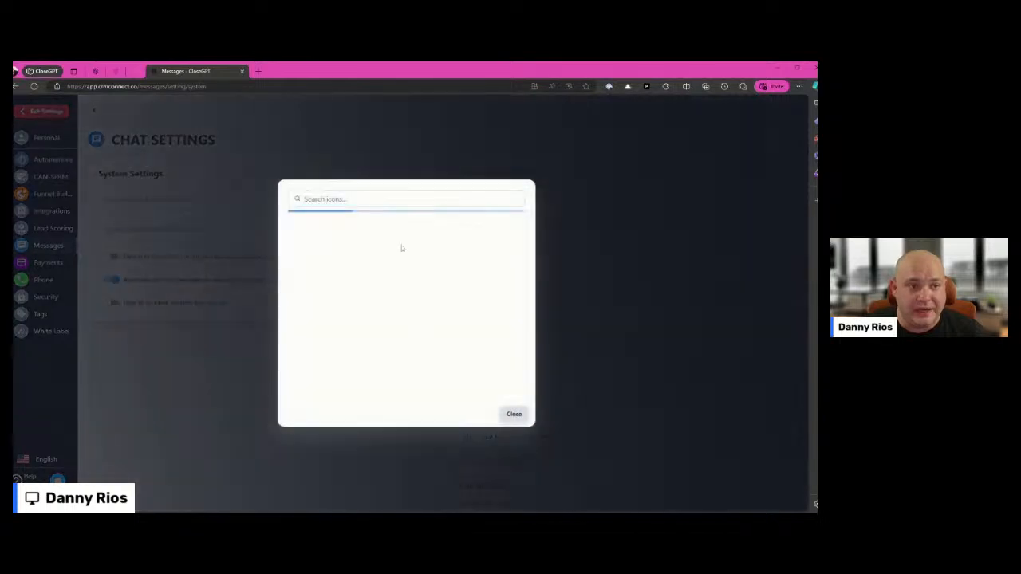
{"action": "left_click", "coordinate": [514, 413]}
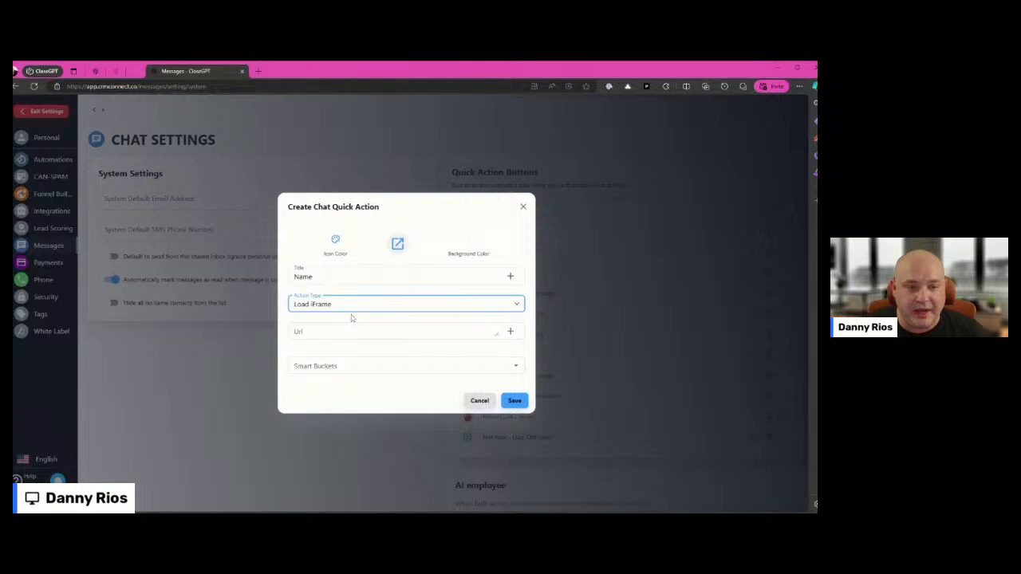
Set the action type to Add Tag, review the smart bucket choices, and discard the new quick action
{"action": "left_click", "coordinate": [357, 384]}
{"action": "left_click", "coordinate": [347, 367]}
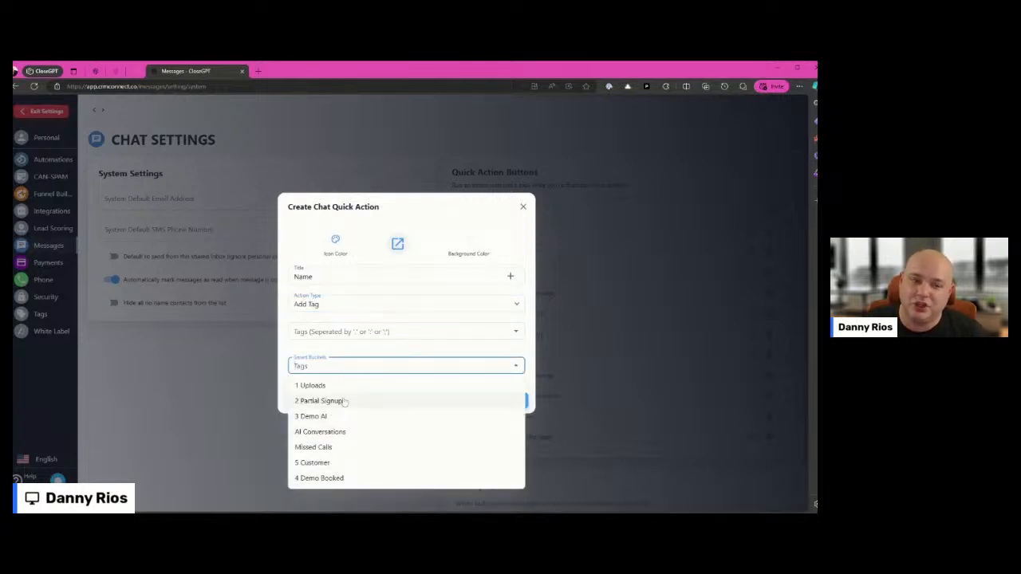
{"action": "left_click", "coordinate": [325, 346]}
{"action": "left_click", "coordinate": [522, 207]}
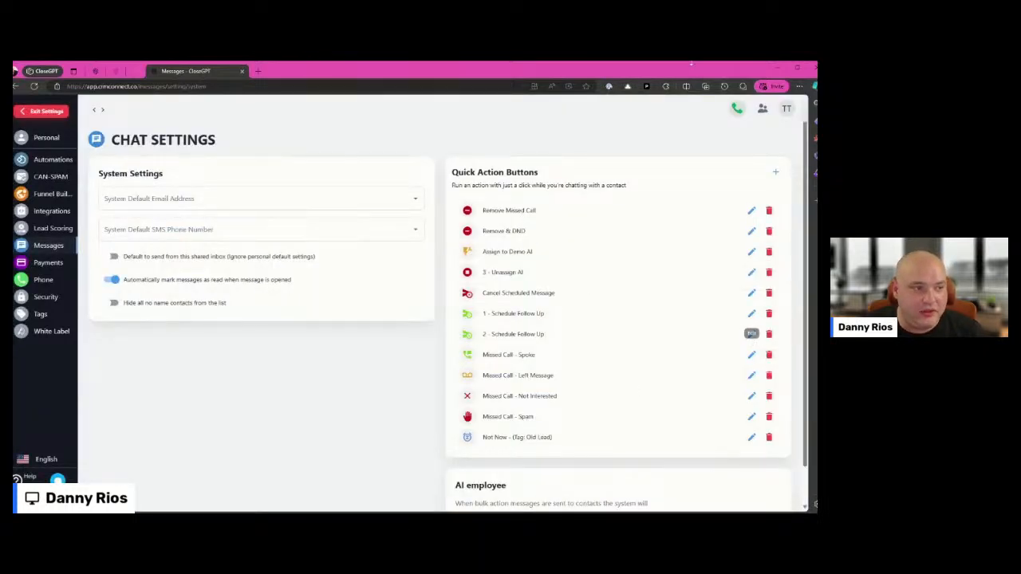
Examine the configurations of the Remove Missed Call, Remove & DND and Assign to Demo AI quick actions without changing them
{"action": "left_click", "coordinate": [752, 210]}
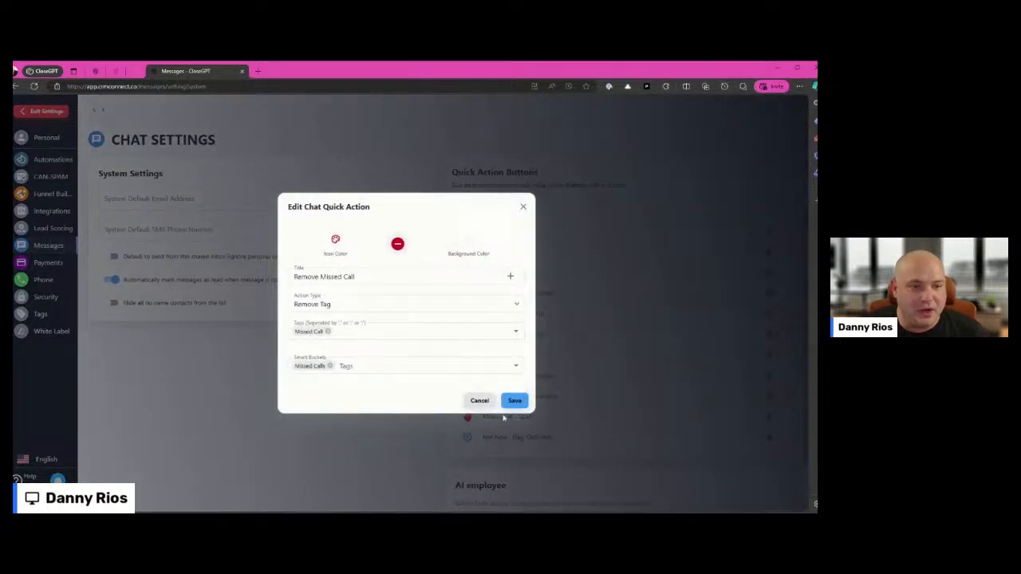
{"action": "left_click", "coordinate": [511, 404]}
{"action": "left_click", "coordinate": [753, 233]}
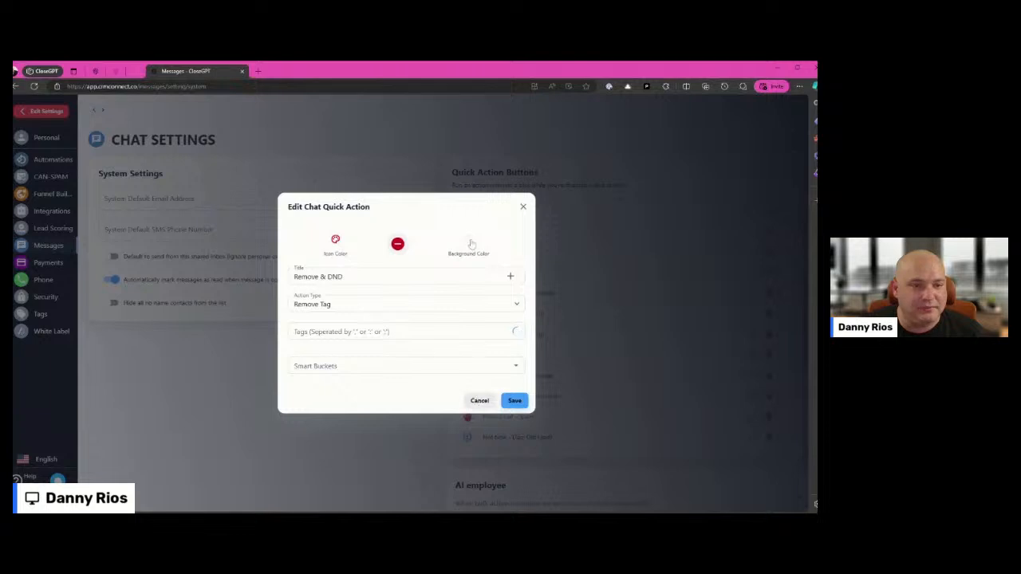
{"action": "left_click", "coordinate": [479, 402]}
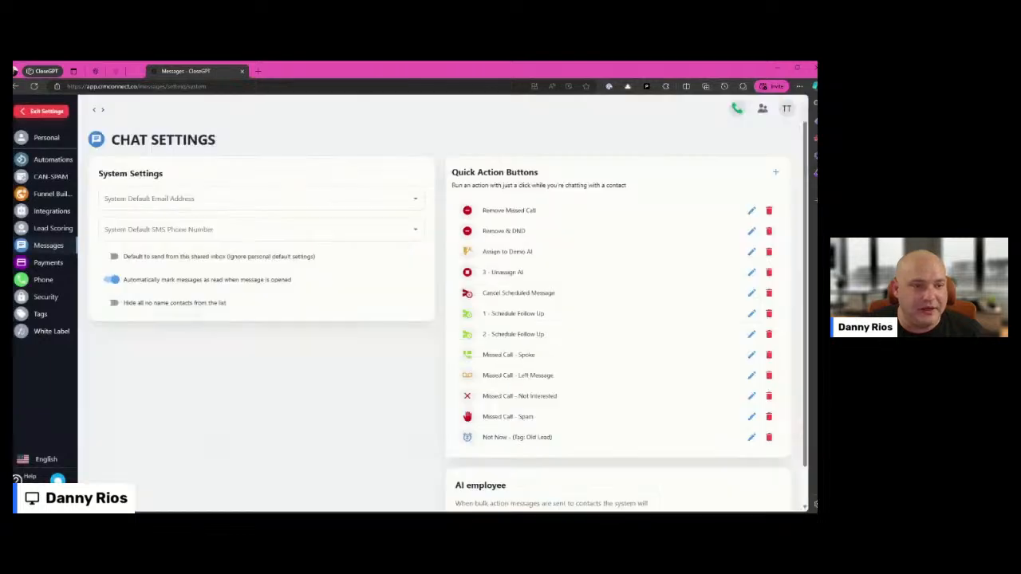
{"action": "left_click", "coordinate": [752, 251]}
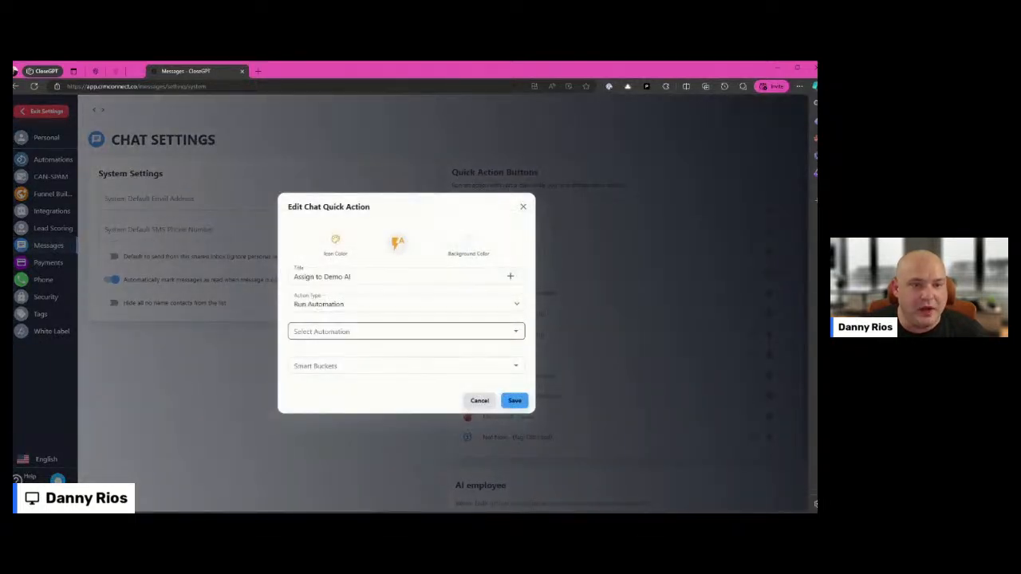
{"action": "left_click", "coordinate": [481, 401]}
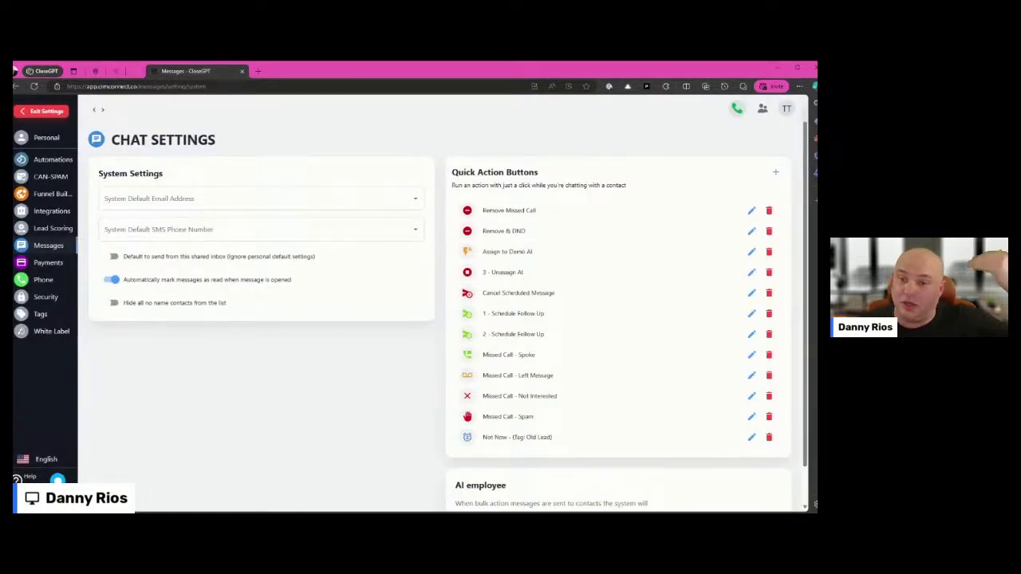
Leave the settings and show all conversations in the 1 Uploads smart bucket
{"action": "left_click", "coordinate": [48, 111]}
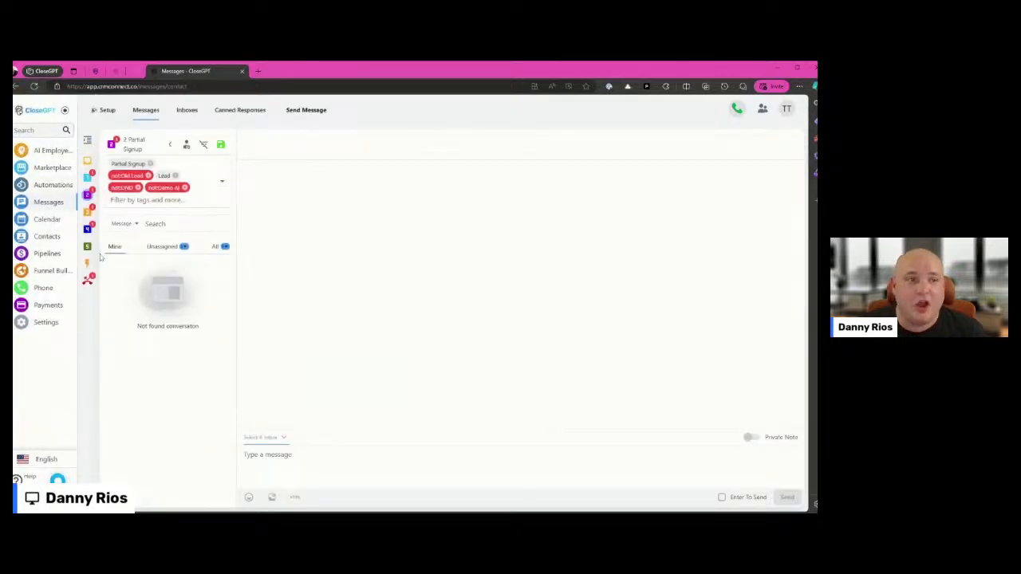
{"action": "left_click", "coordinate": [88, 177]}
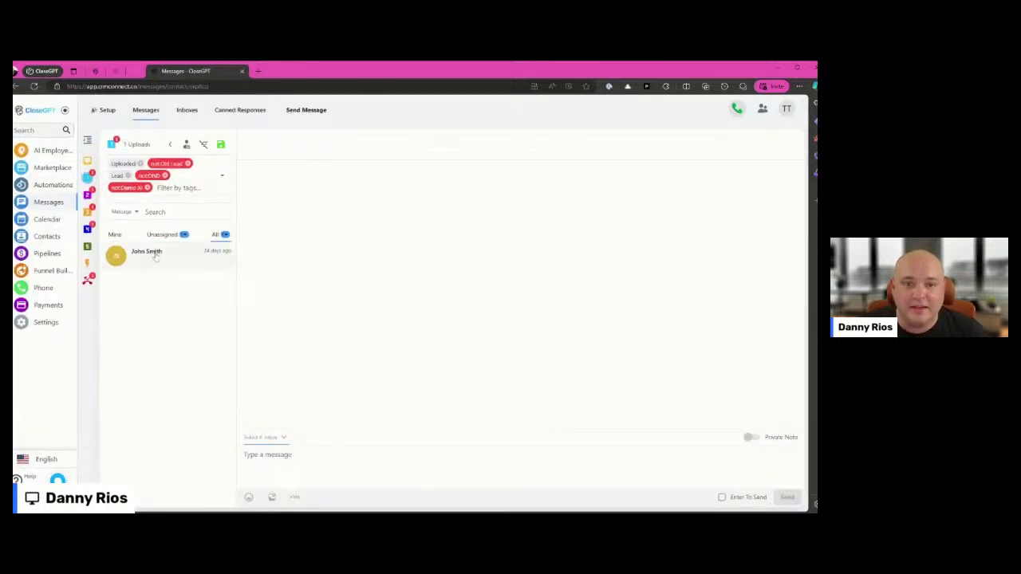